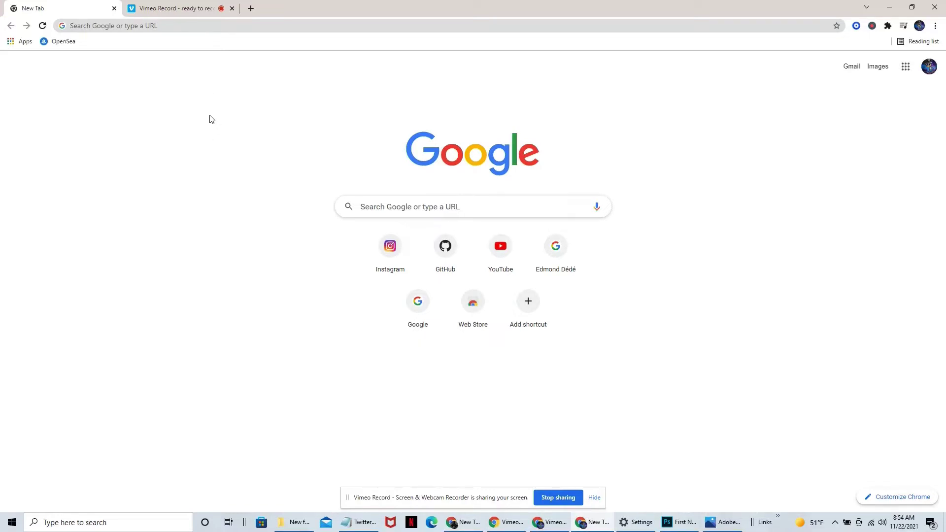
Step: Open the photoshopCompositionComposer GitHub repository in Chrome, then return to the First NFT document in Photoshop
left_click(160, 25)
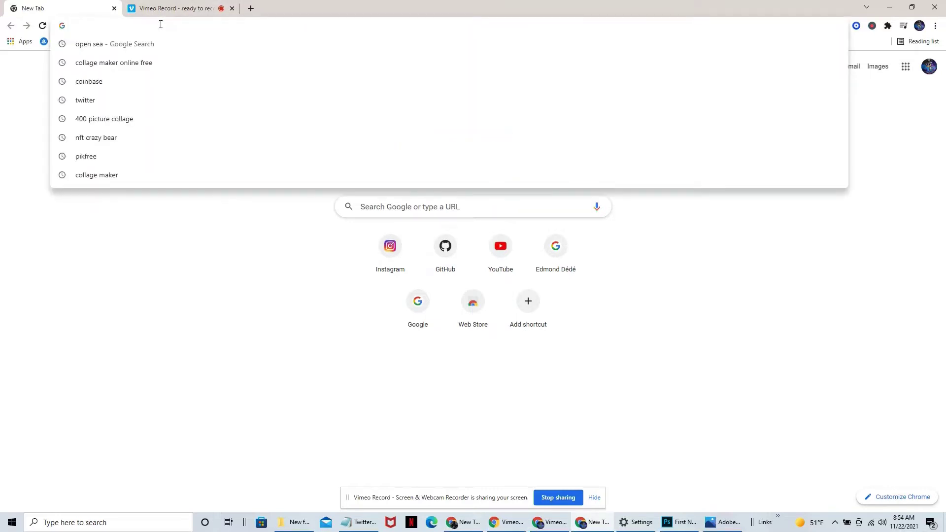
right_click(161, 24)
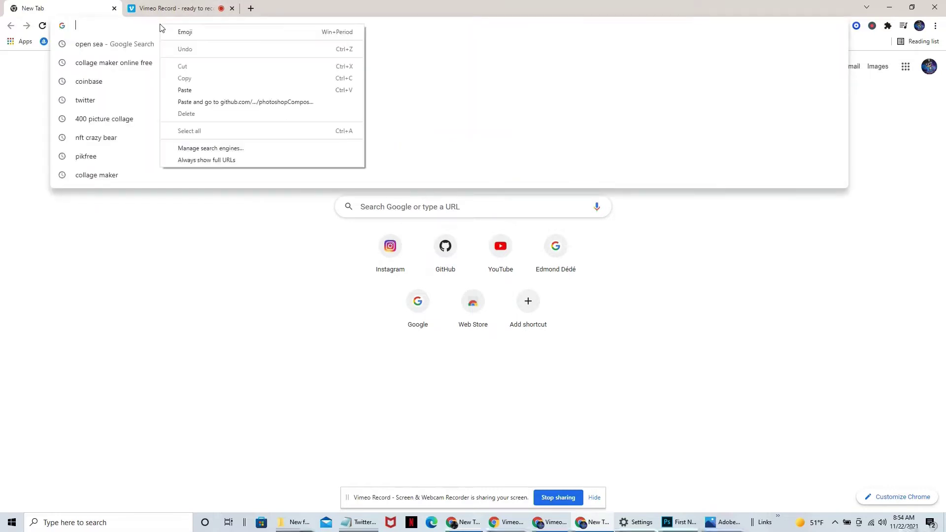
left_click(188, 91)
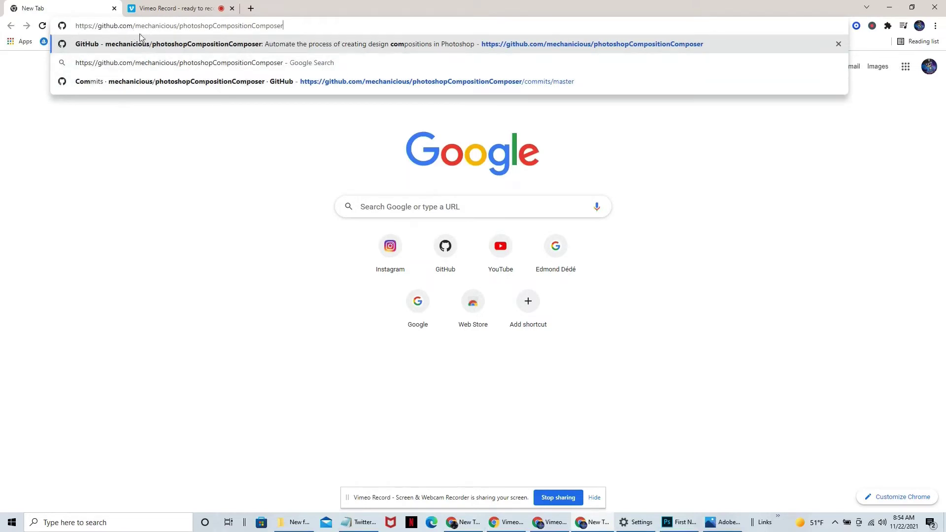
key("Return")
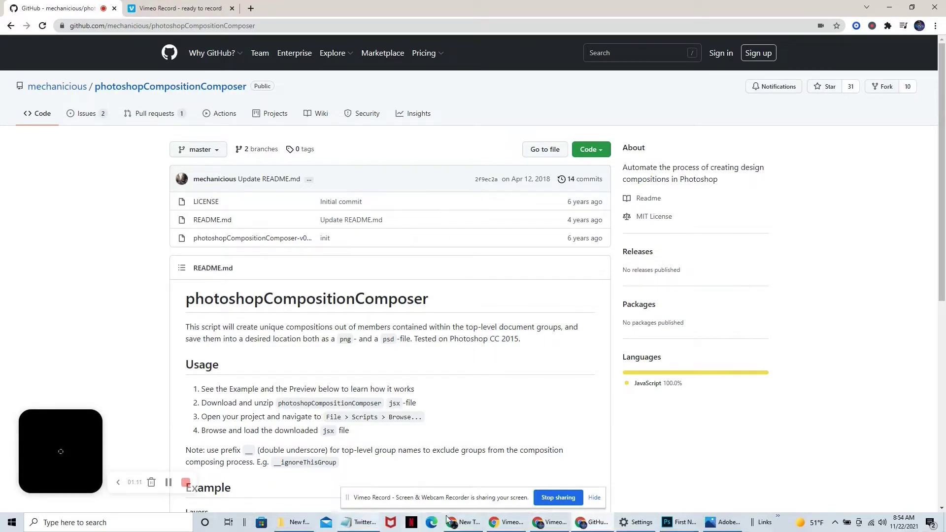
left_click(675, 525)
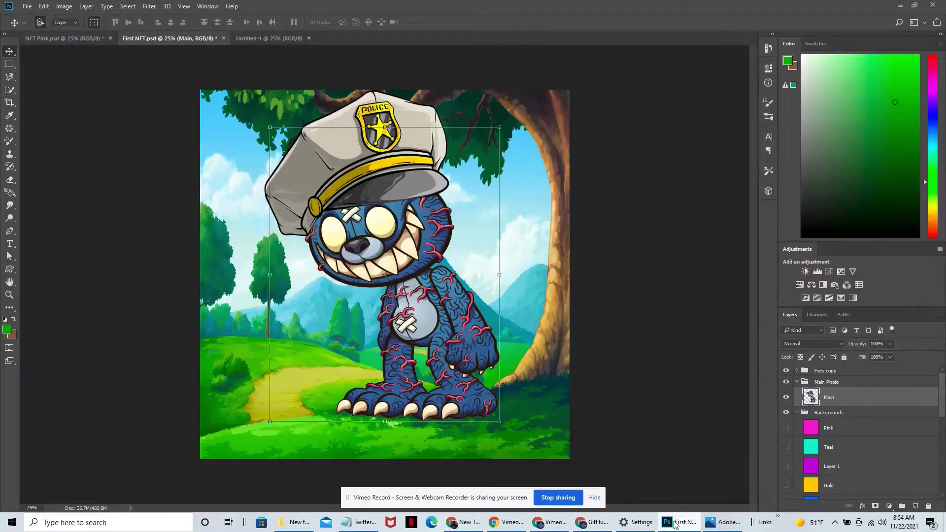
left_click(594, 497)
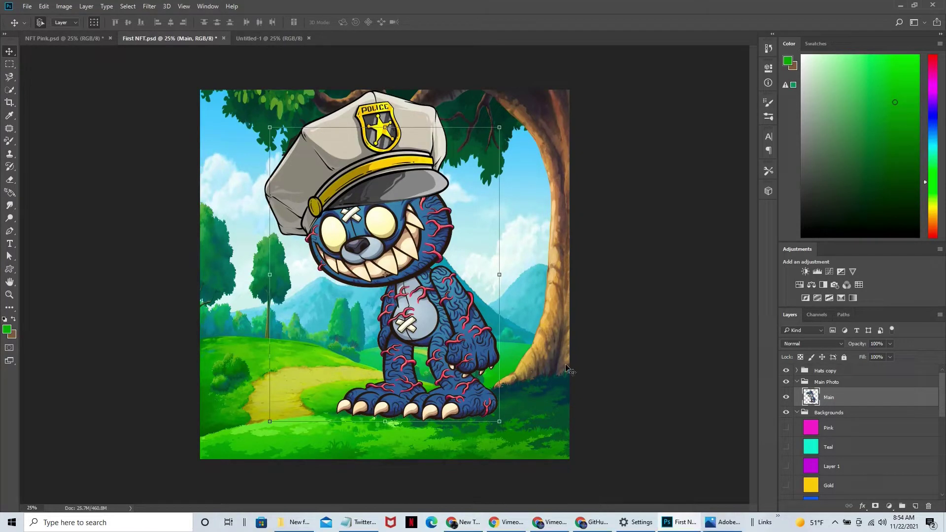
left_click(551, 345)
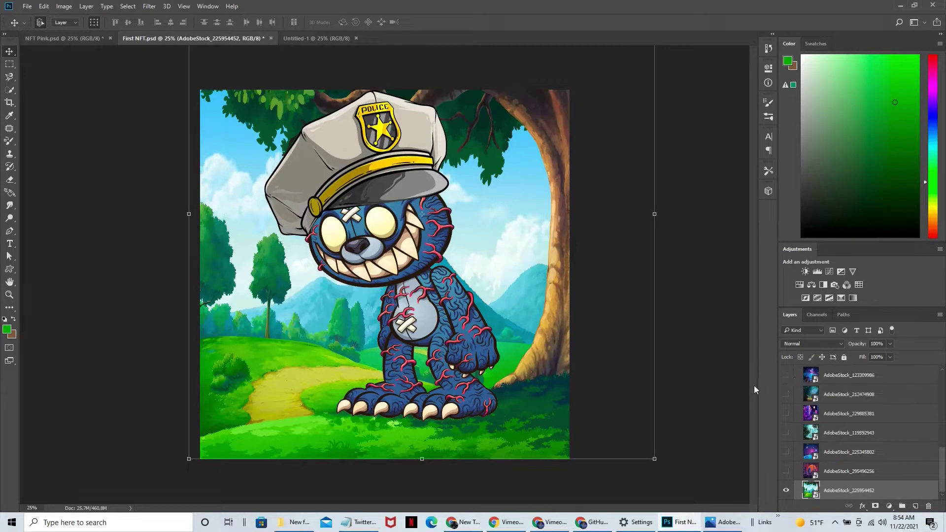
left_click(705, 410)
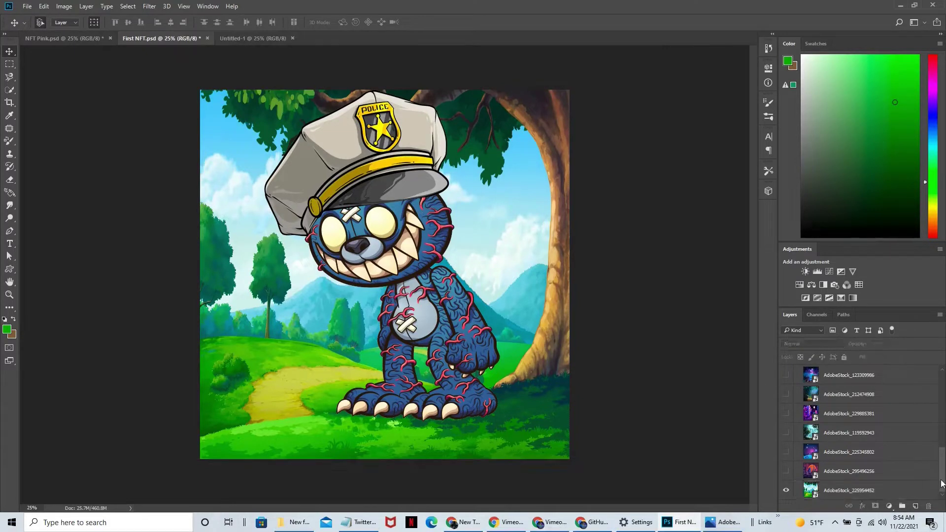
scroll(943, 401, "up", 10)
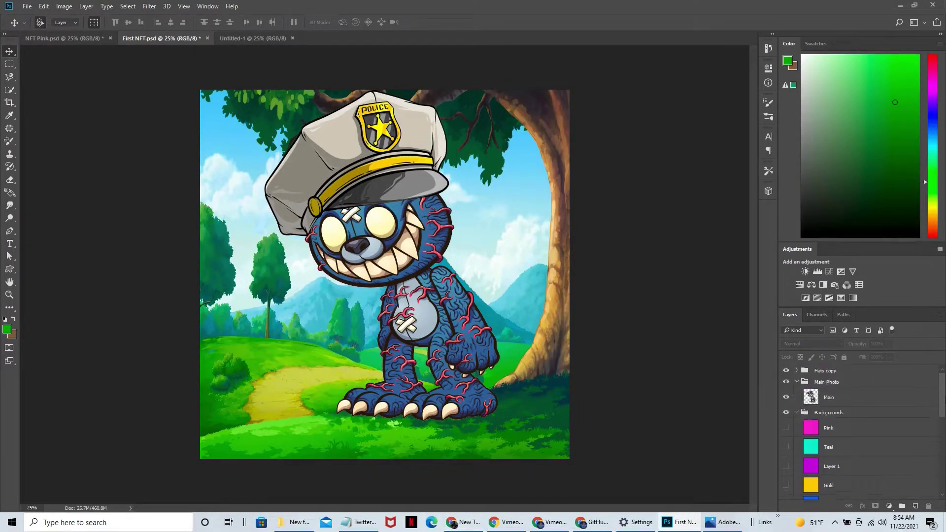
left_click(852, 400)
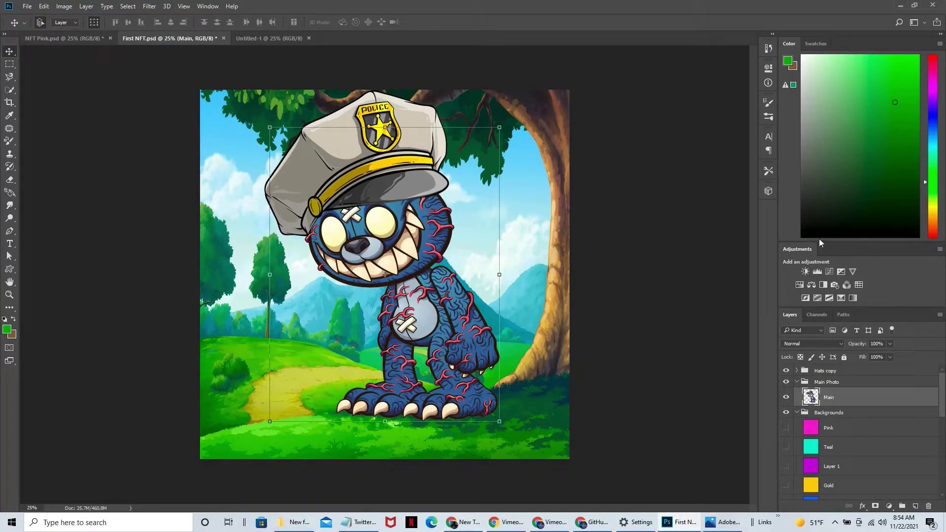
Step: Add a Hue/Saturation adjustment at +44 hue to turn the bear purple, then select it with Main
left_click(800, 285)
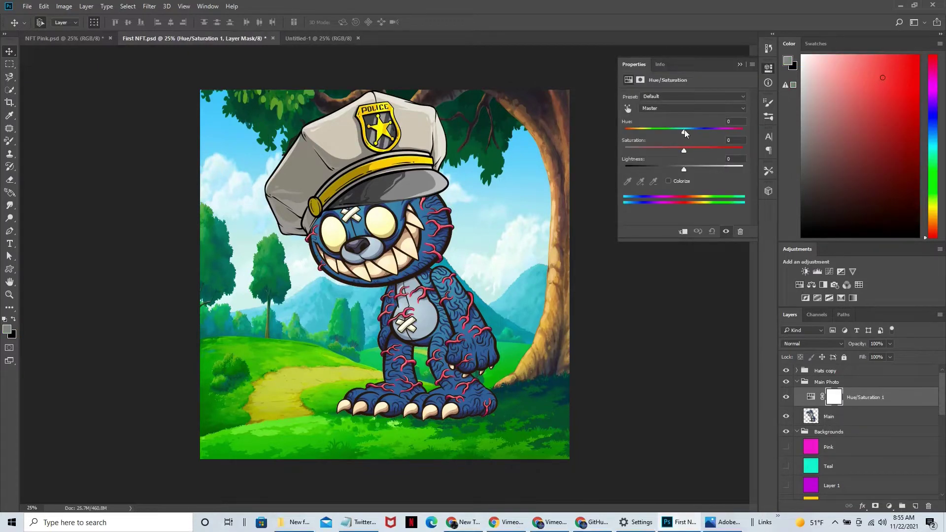
left_click_drag(684, 129, 710, 135)
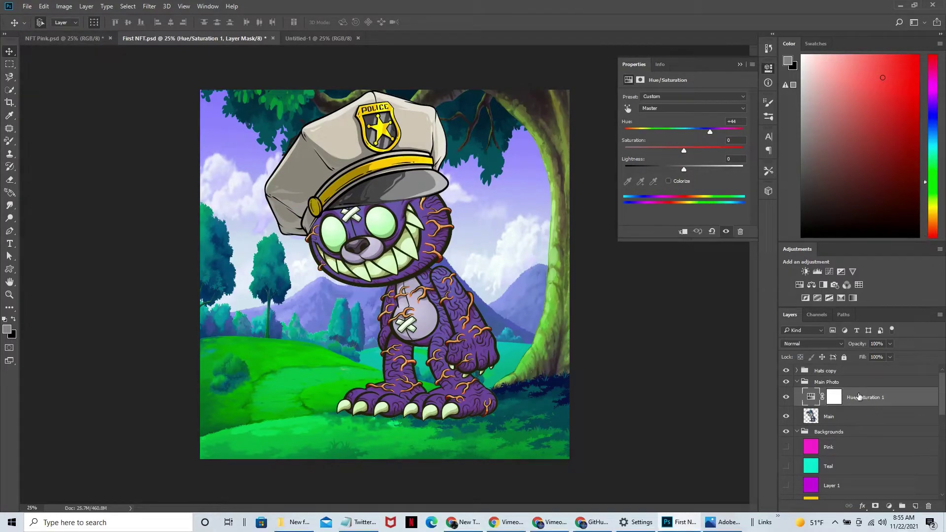
left_click(836, 399)
left_click(853, 421)
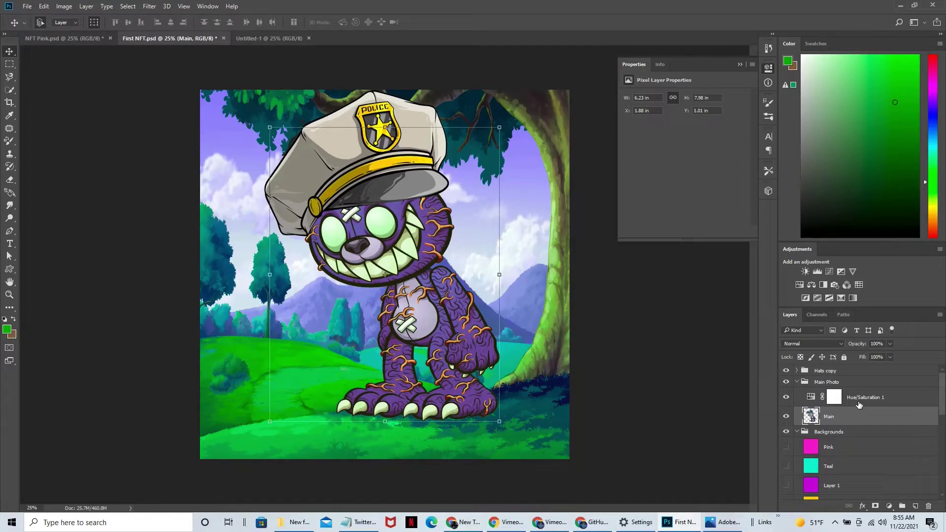
left_click(859, 400, "shift")
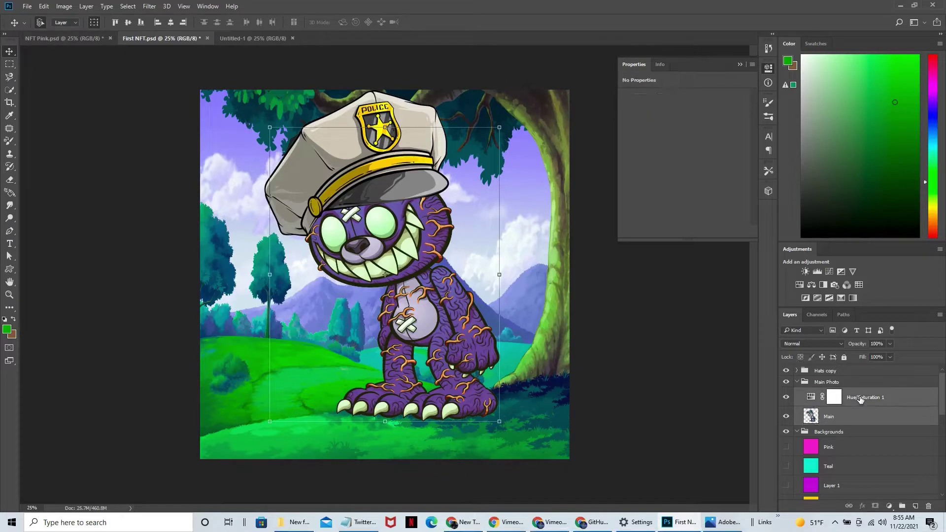
Step: Merge the Hue/Saturation adjustment and Main layer into a single purple-bear layer
right_click(861, 399)
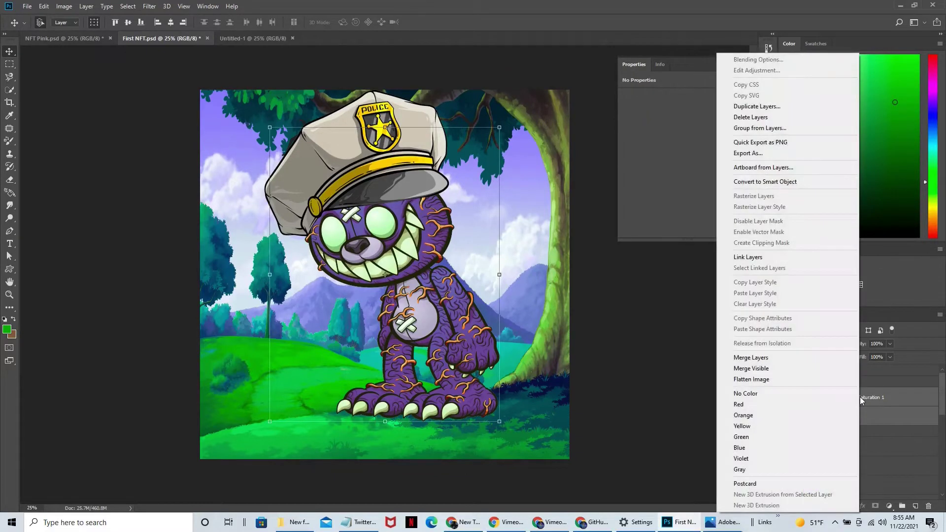
left_click(802, 357)
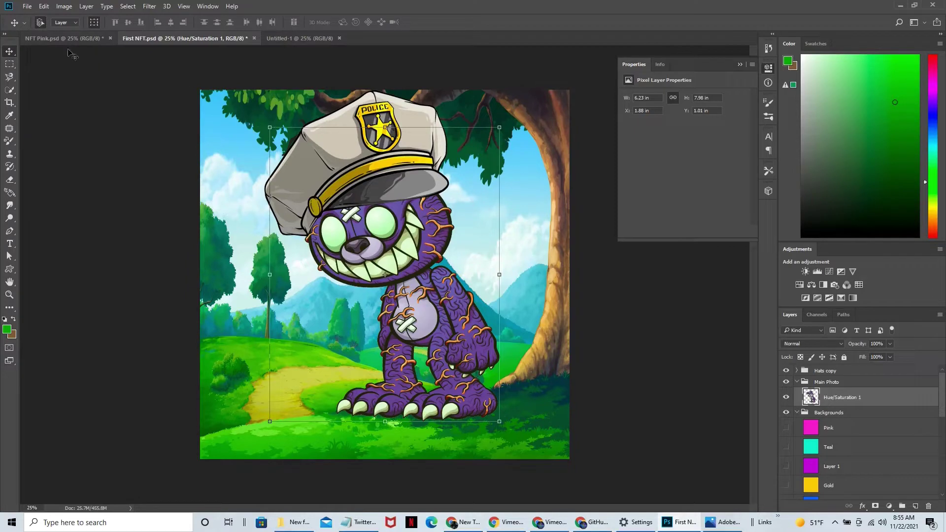
Step: Run the photoshopCompositionComposer-v0.1.jsx script through File > Scripts > Browse
left_click(28, 6)
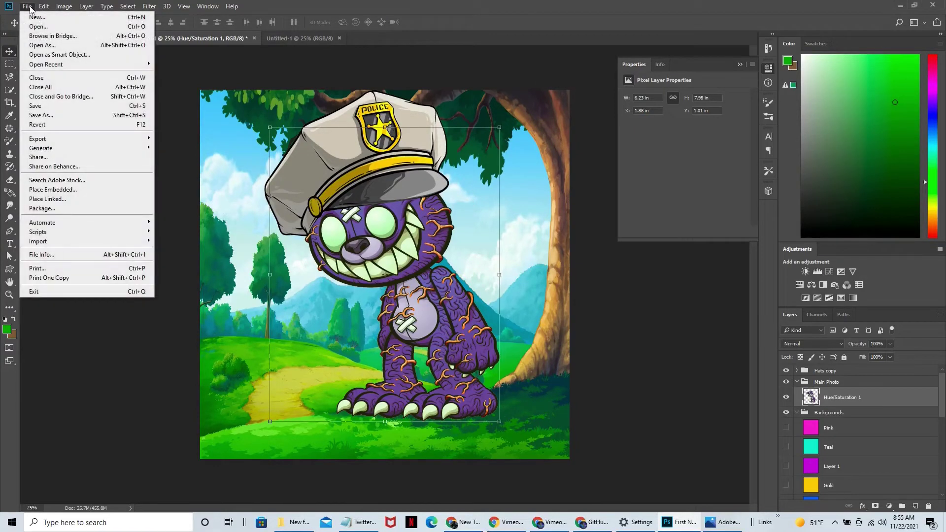
mouse_move(80, 240)
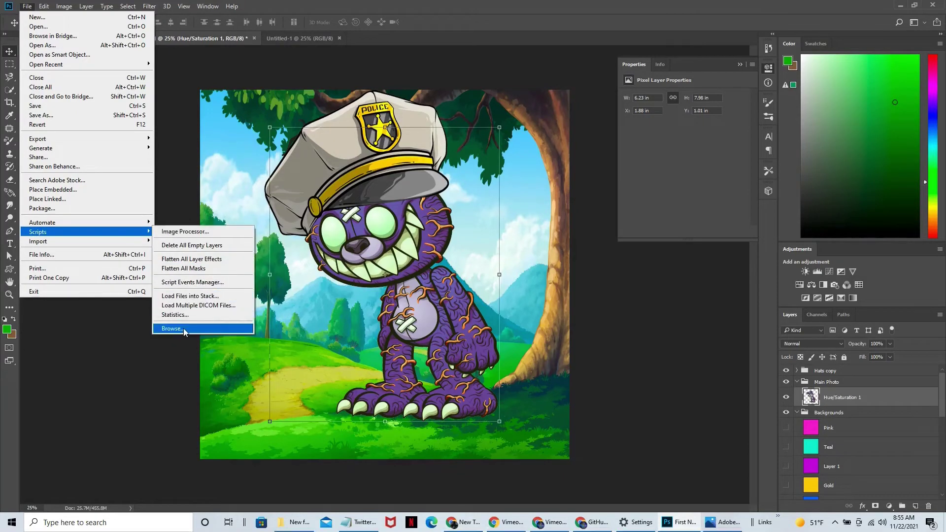
left_click(183, 328)
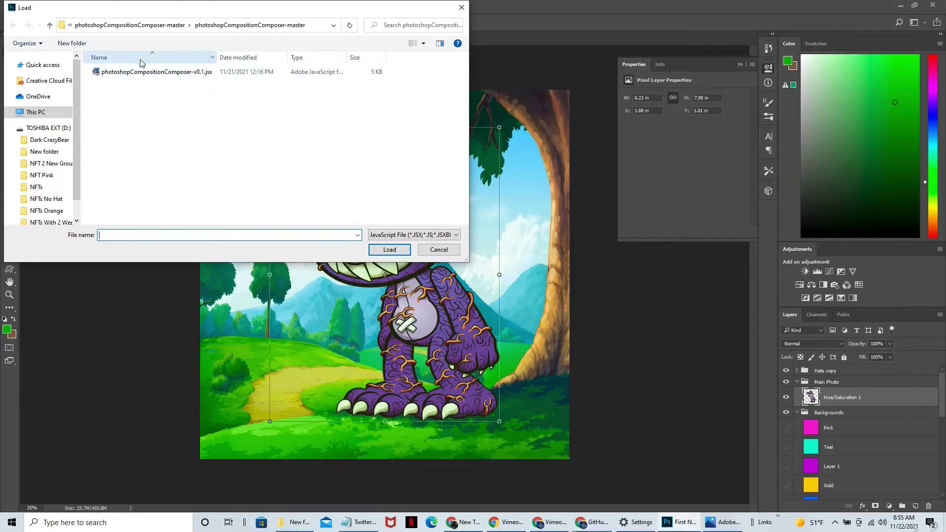
left_click(178, 72)
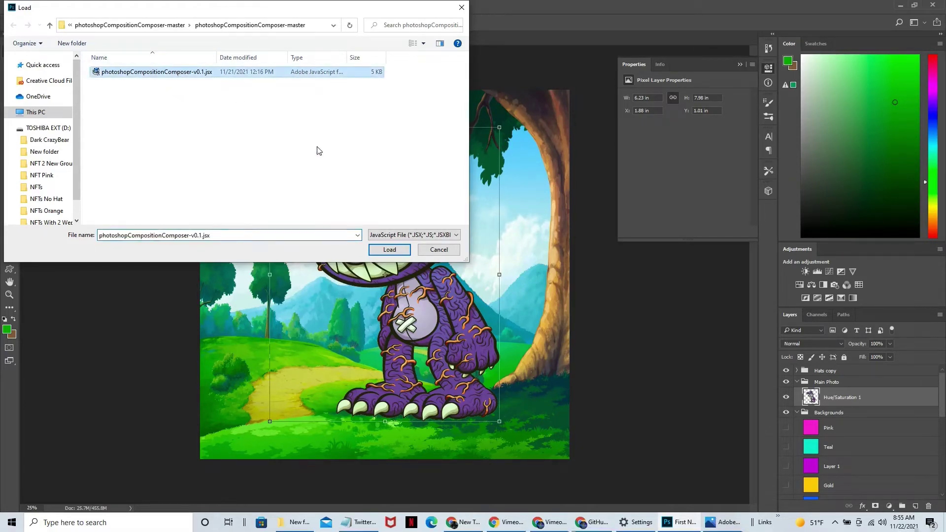
left_click(393, 249)
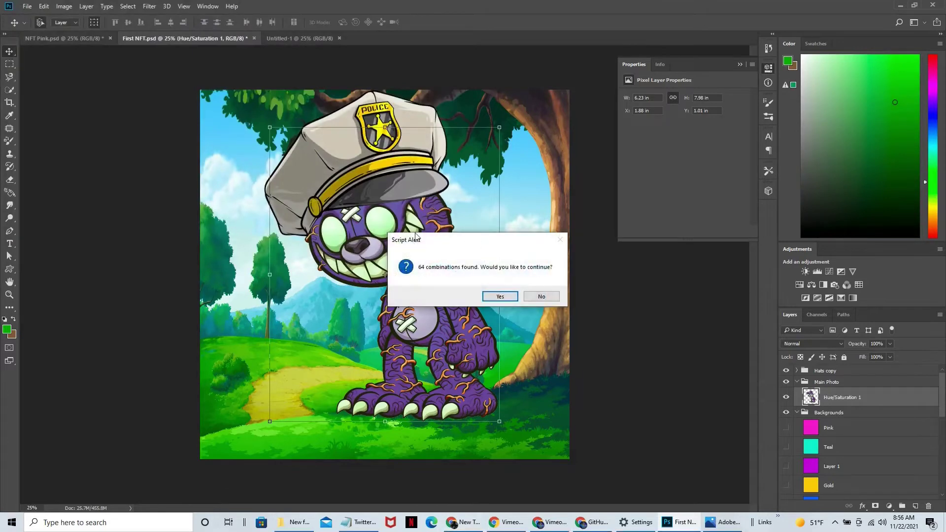
Step: Accept the 64 combinations and export them to New folder on TOSHIBA EXT (D:), skipping PSD copies
left_click(500, 296)
double_click(460, 282)
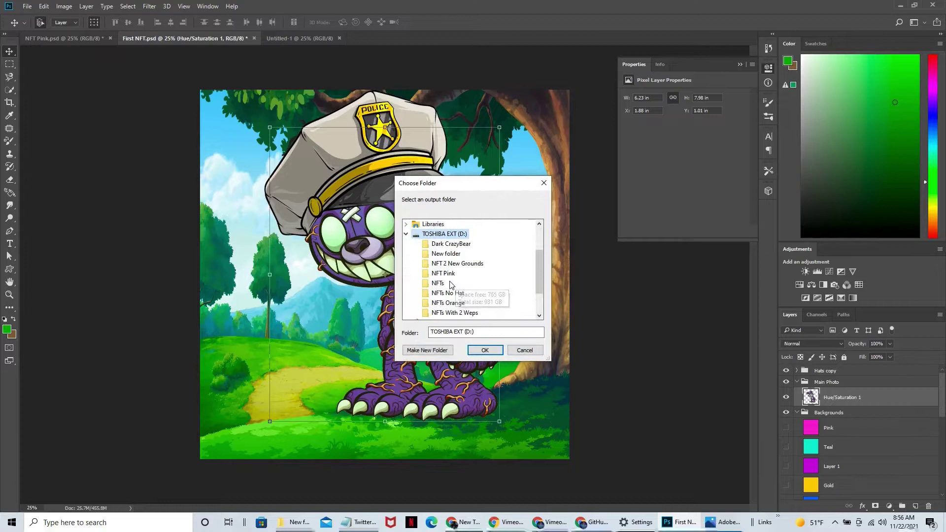
left_click(442, 254)
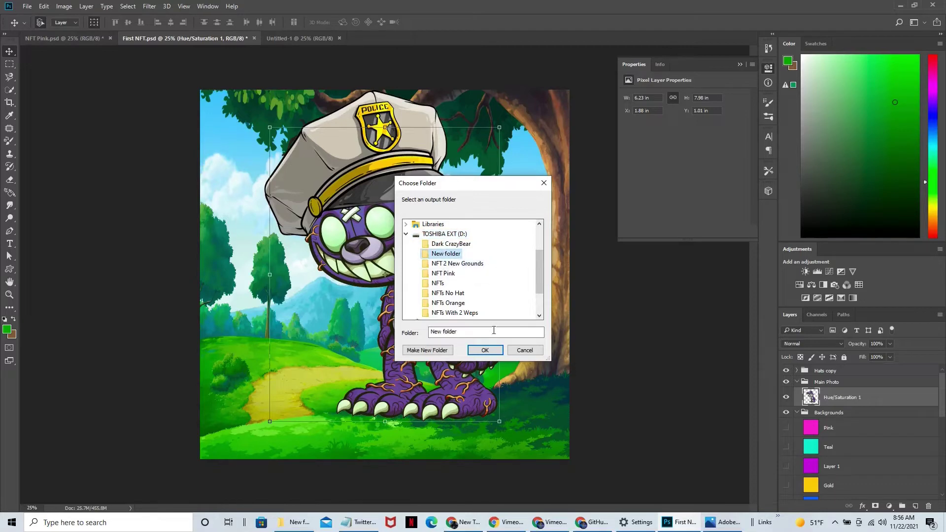
left_click(485, 350)
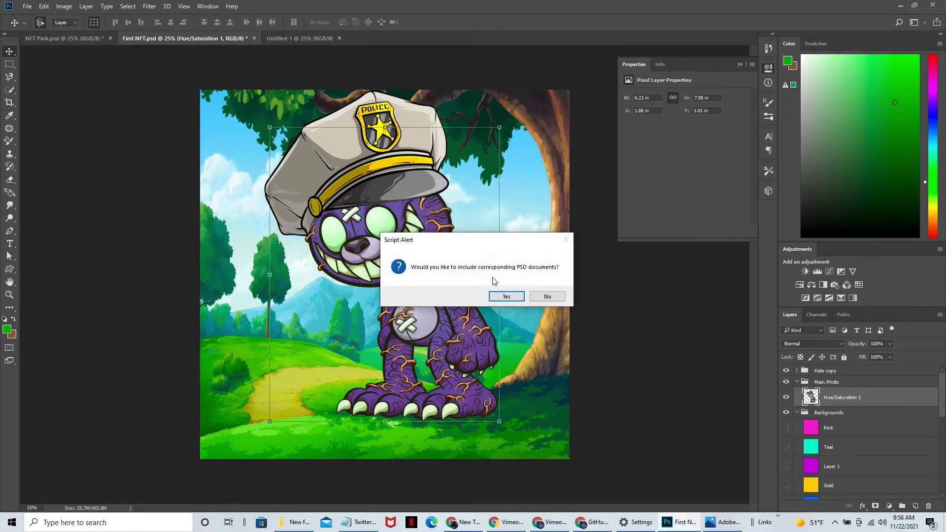
left_click(549, 297)
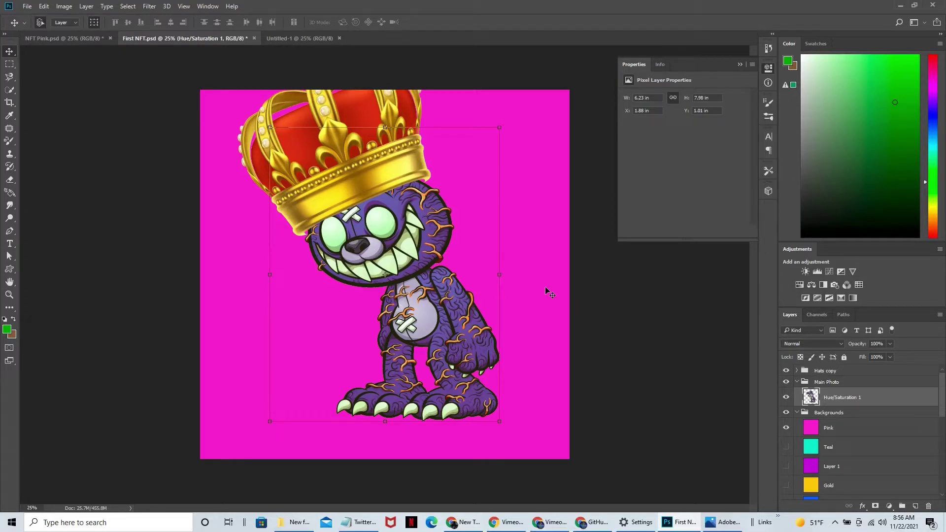
left_click(298, 525)
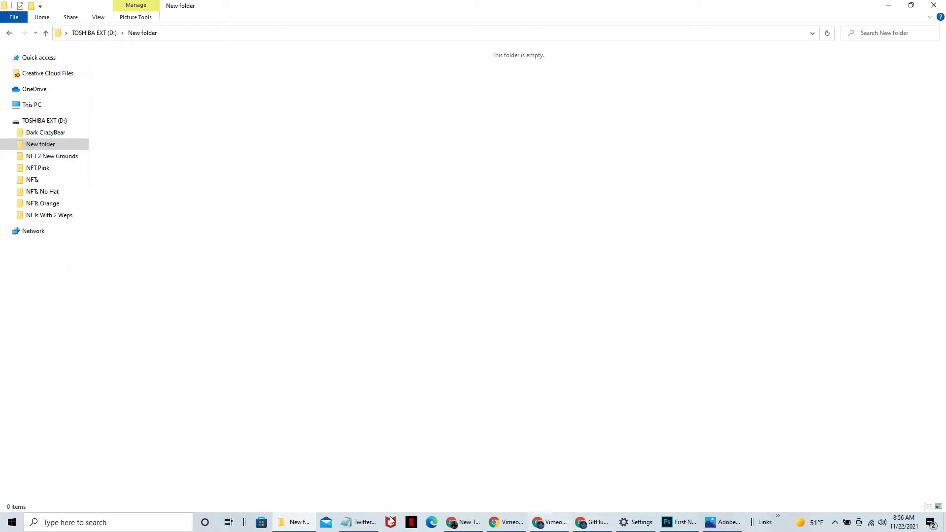
left_click(296, 522)
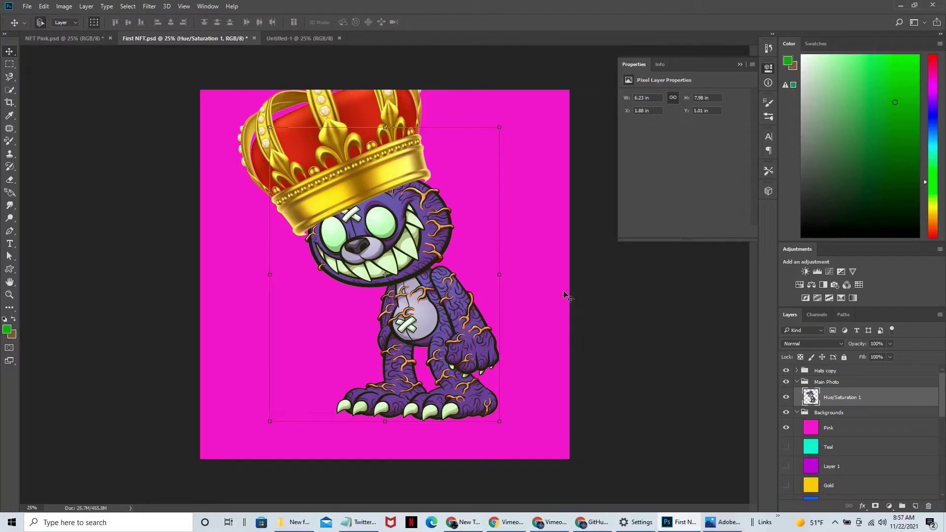
Step: Rename the Hue/Saturation 1 layer to 'Purple'
double_click(845, 398)
type("Purple")
key("Return")
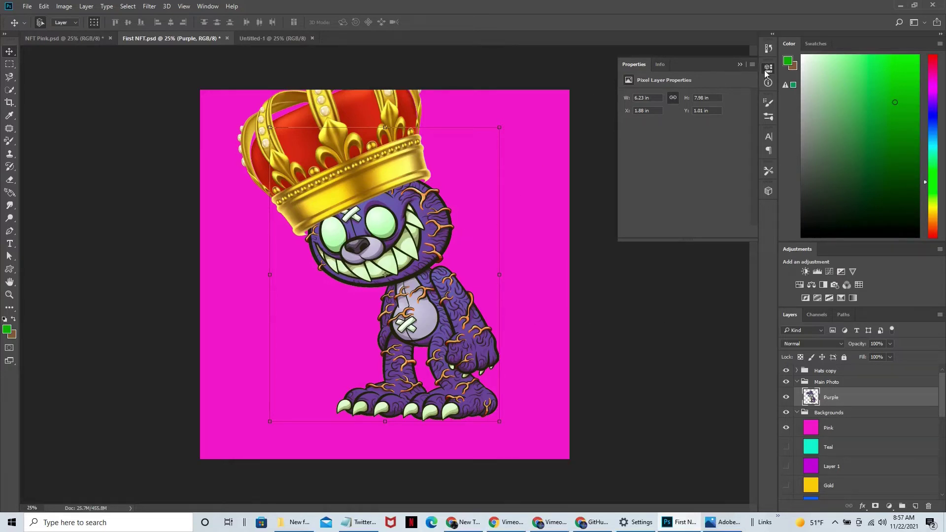
Step: Close the Properties panel and run the photoshopCompositionComposer-v0.1.jsx script again
left_click(744, 64)
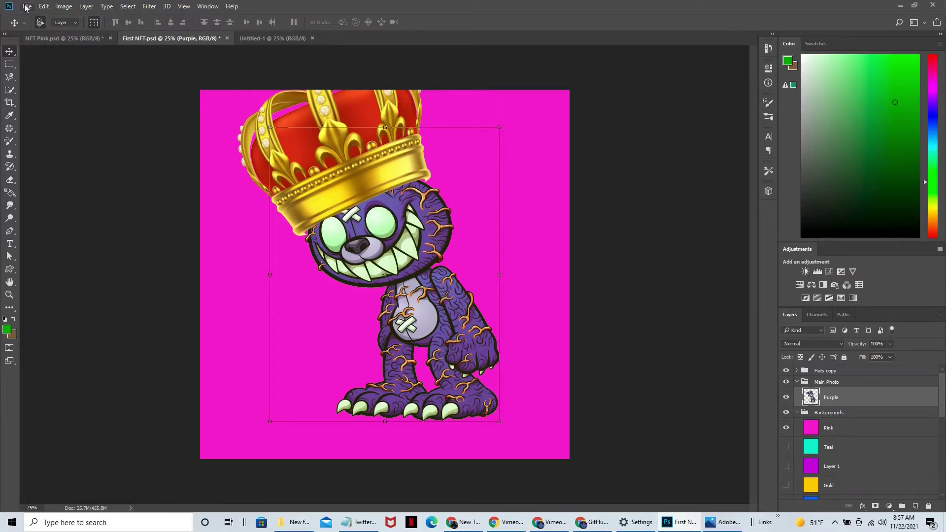
left_click(26, 6)
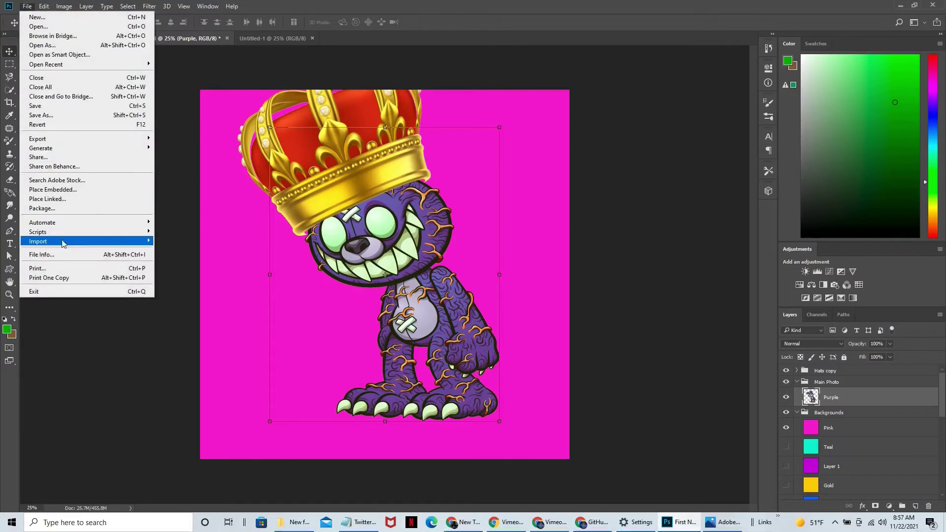
mouse_move(70, 234)
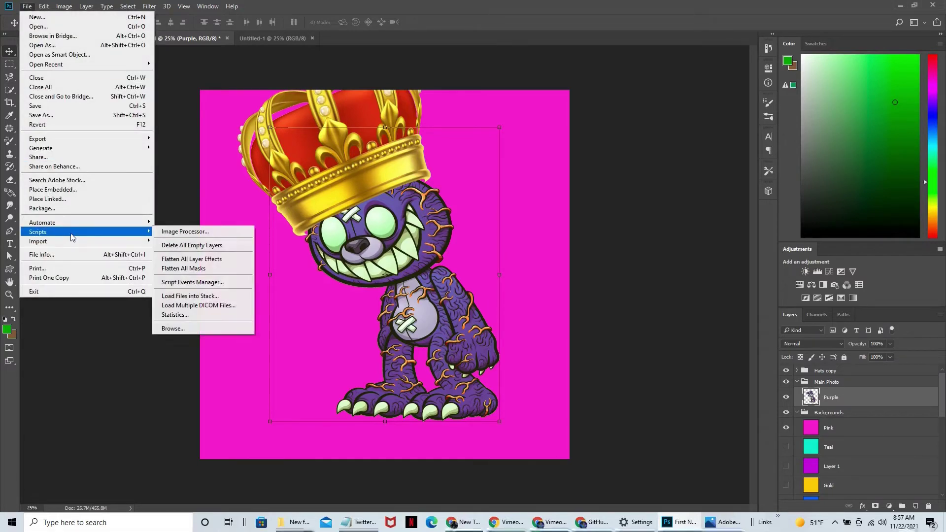
left_click(211, 326)
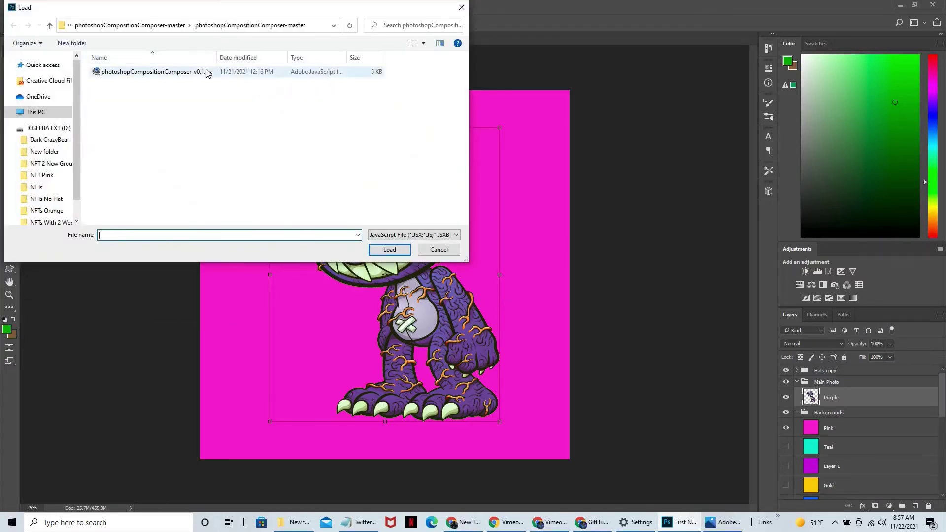
left_click(210, 74)
left_click(389, 249)
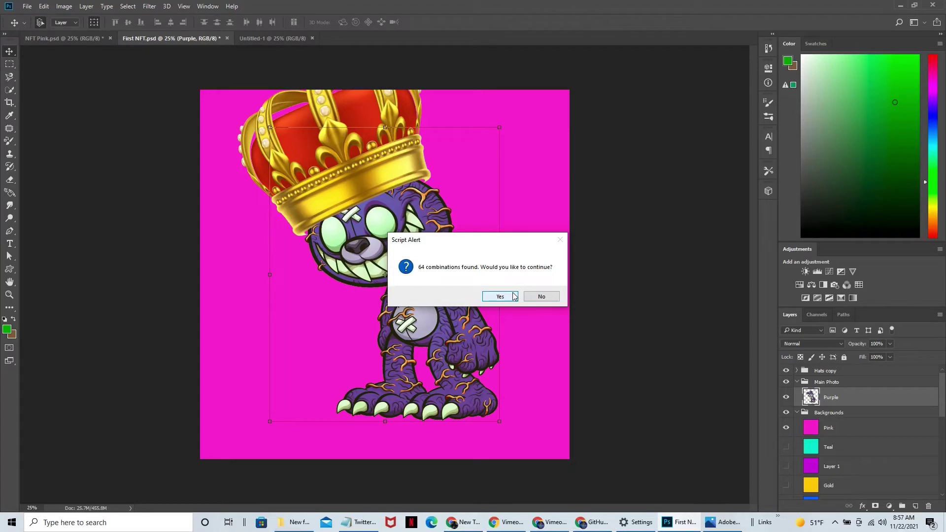
Step: Accept the 64 combinations and export them to New folder on TOSHIBA EXT (D:) without PSDs
left_click(512, 296)
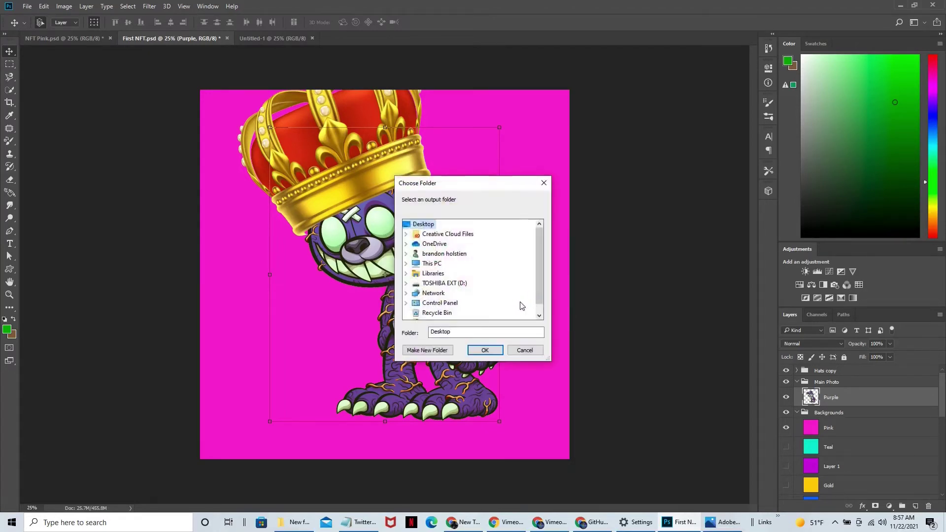
double_click(444, 283)
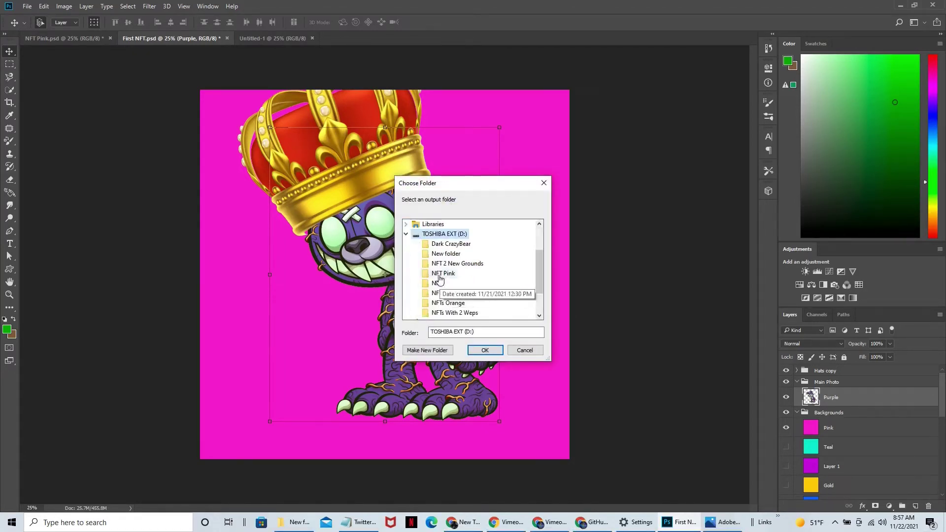
left_click(441, 254)
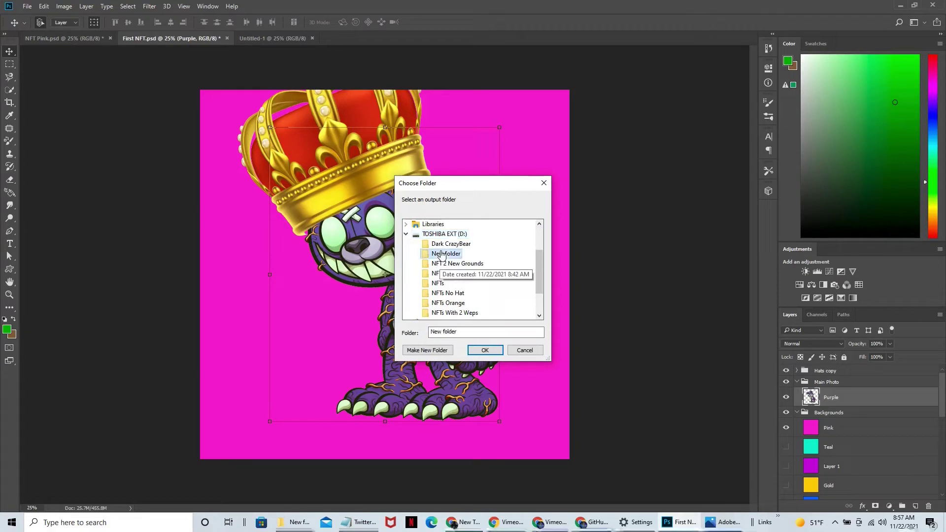
left_click(484, 350)
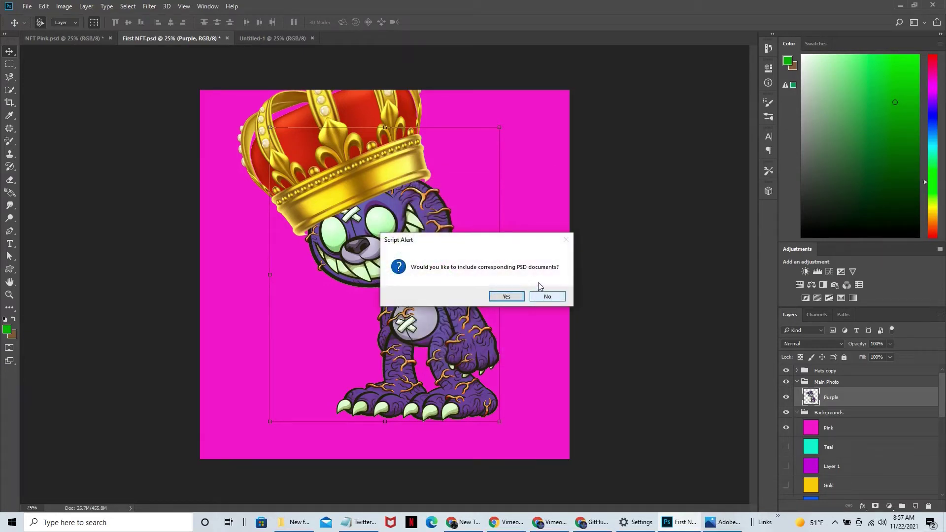
left_click(545, 298)
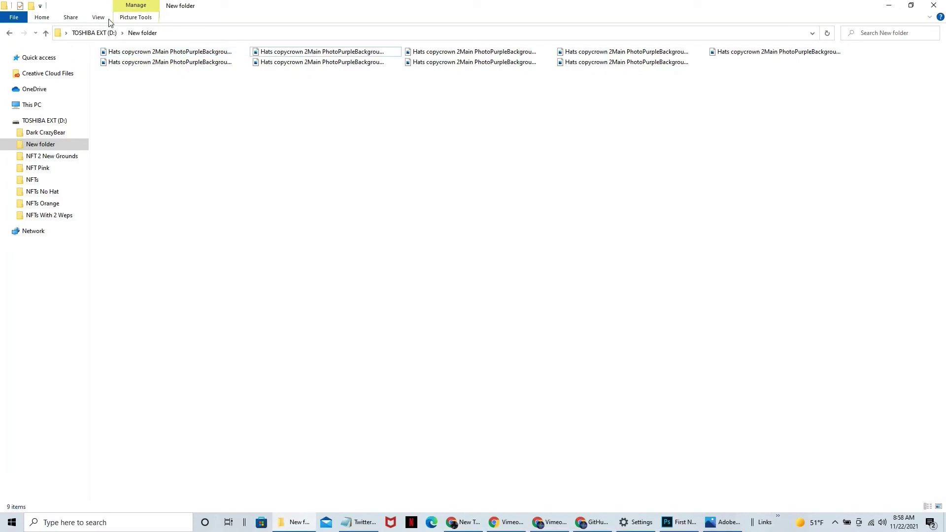
Step: Switch New folder to Extra large icons to preview the exported PNG variations
left_click(101, 18)
left_click(111, 32)
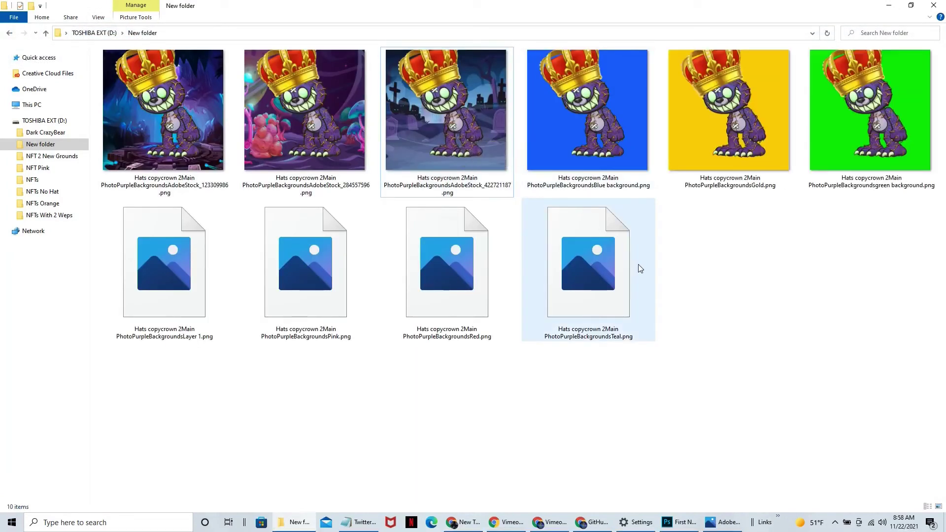